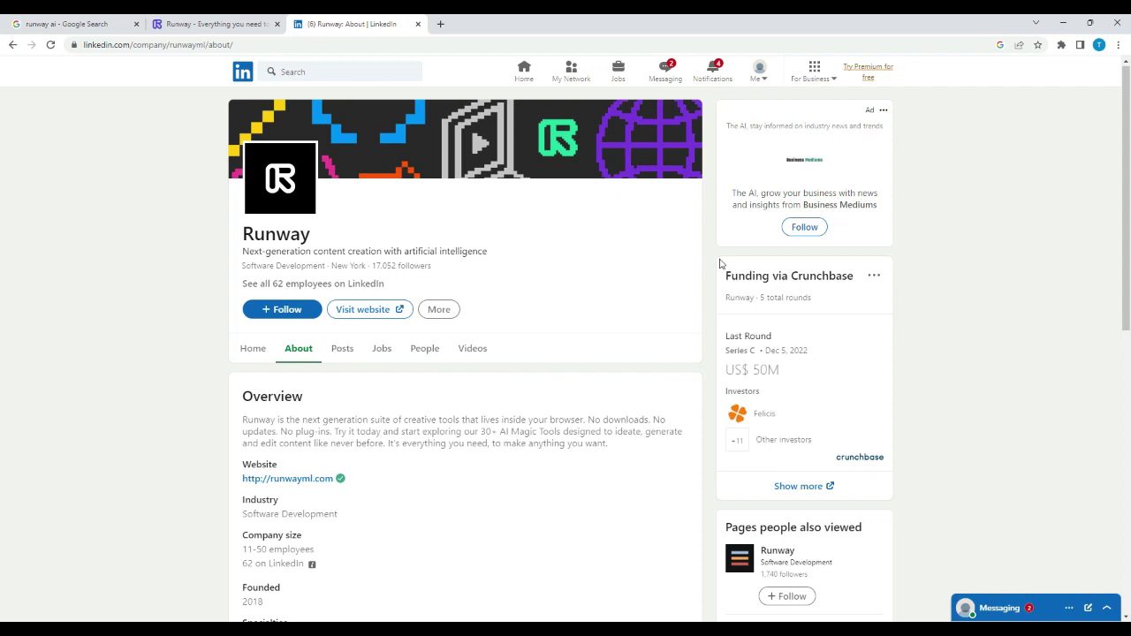
Step: Search Google for 'runway ai' and open runwayml.com from the top result
{"action": "left_click", "coordinate": [201, 24]}
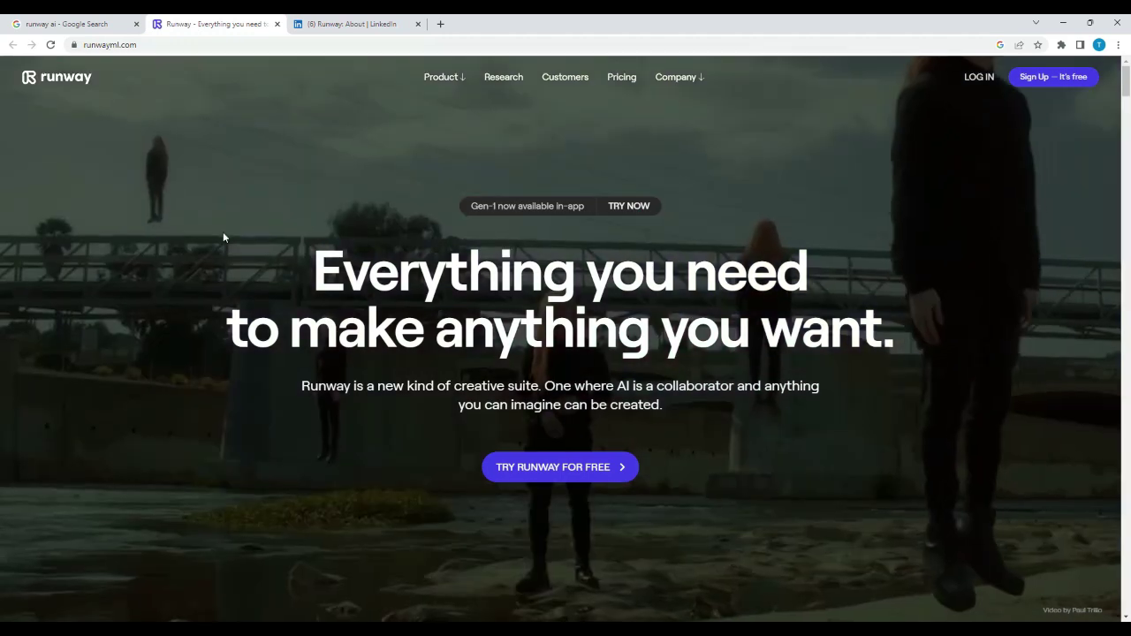
{"action": "left_click", "coordinate": [80, 23]}
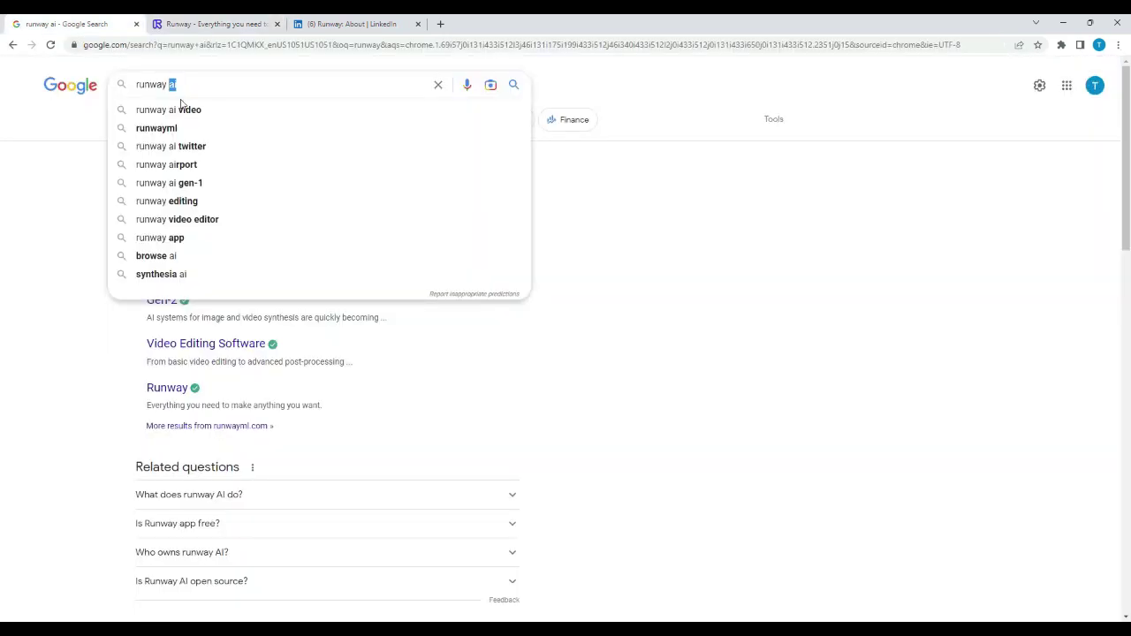
{"action": "key", "text": "Return"}
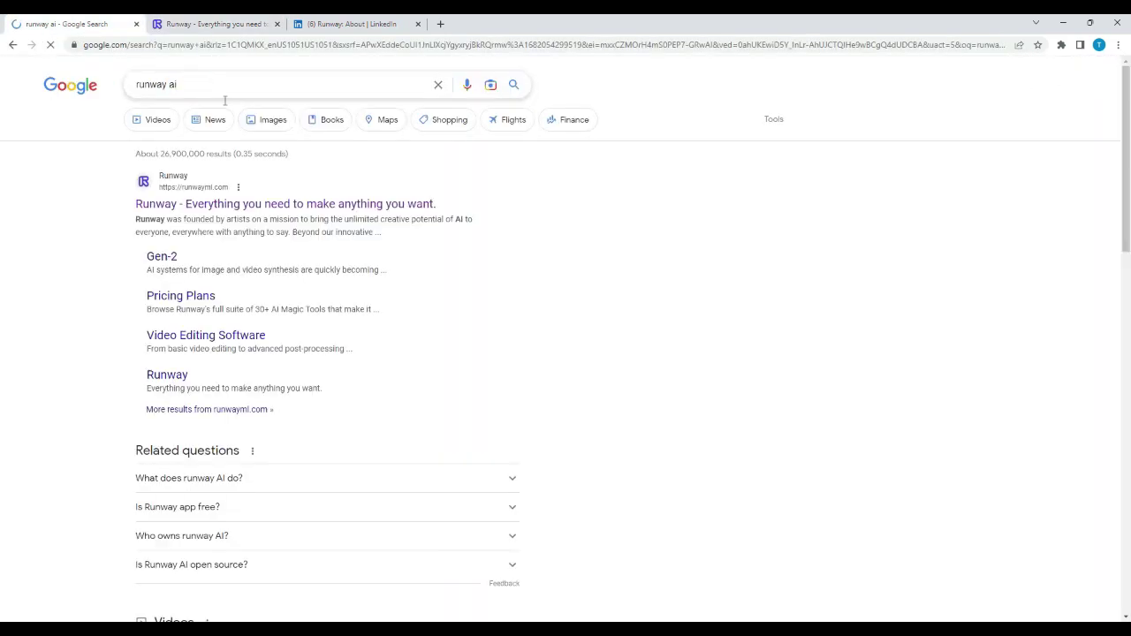
{"action": "left_click", "coordinate": [222, 203]}
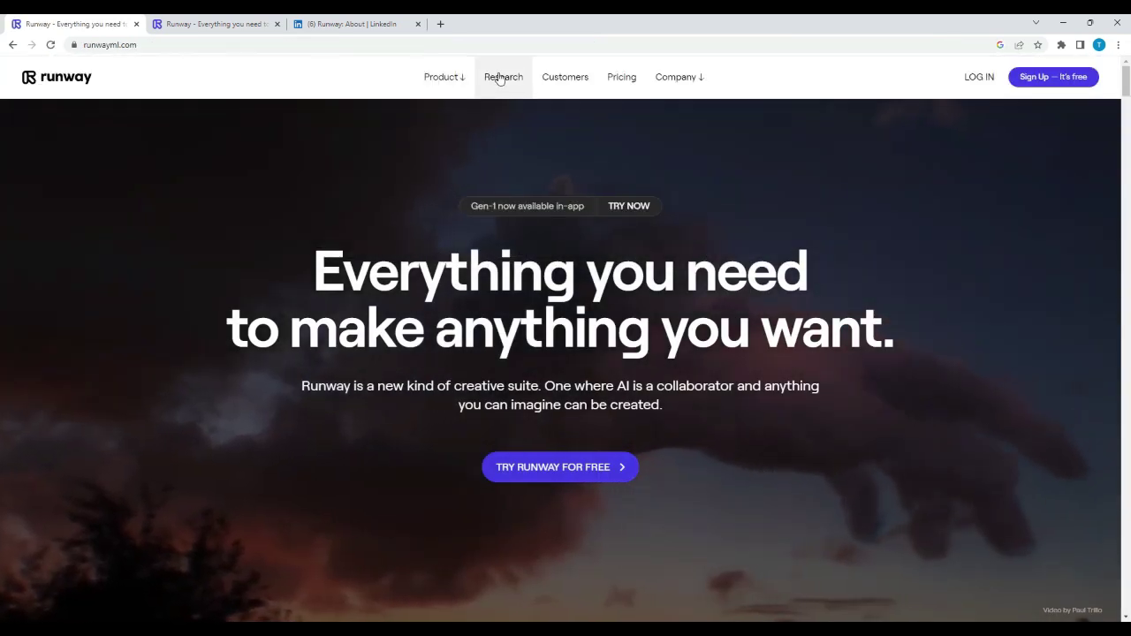
{"action": "left_click", "coordinate": [499, 77]}
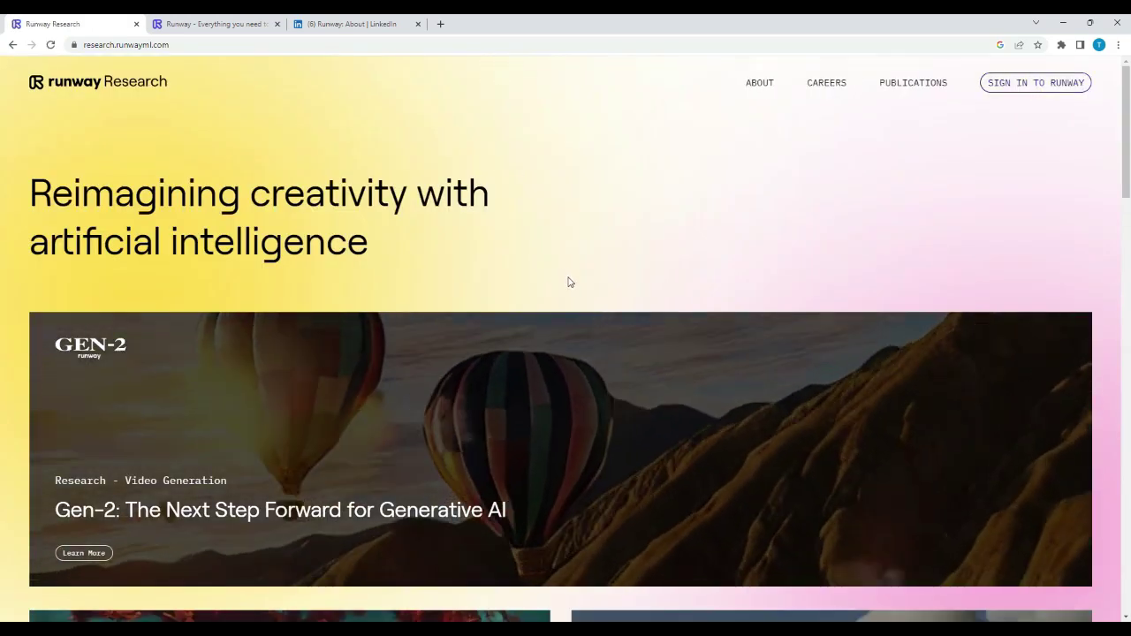
{"action": "scroll", "coordinate": [569, 282], "scroll_direction": "down", "scroll_amount": 8}
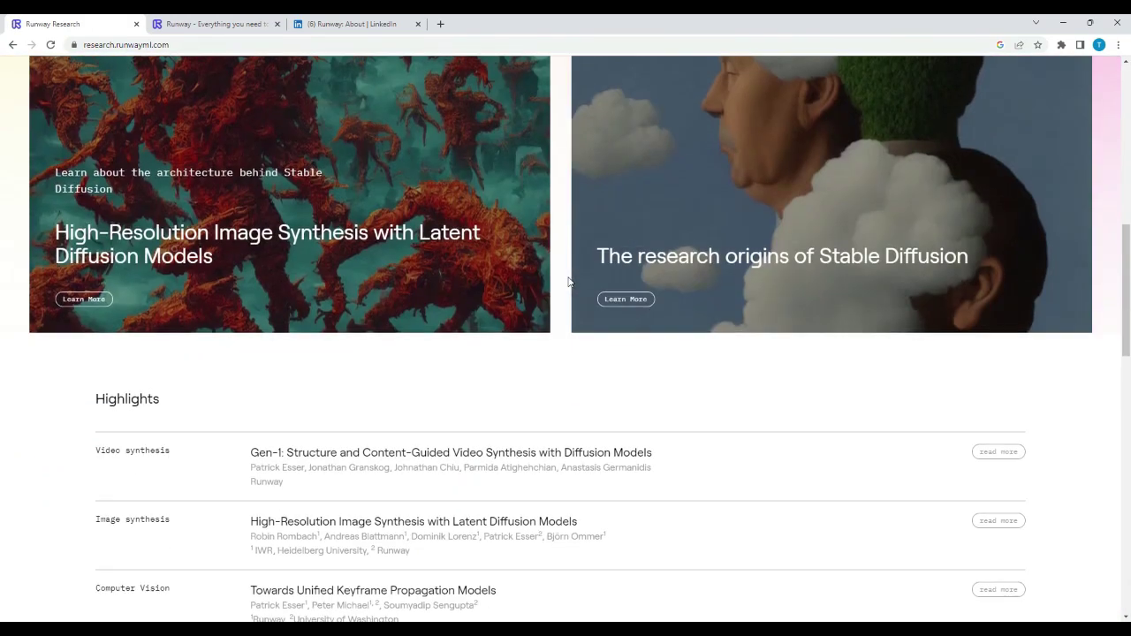
{"action": "scroll", "coordinate": [569, 282], "scroll_direction": "down", "scroll_amount": 3}
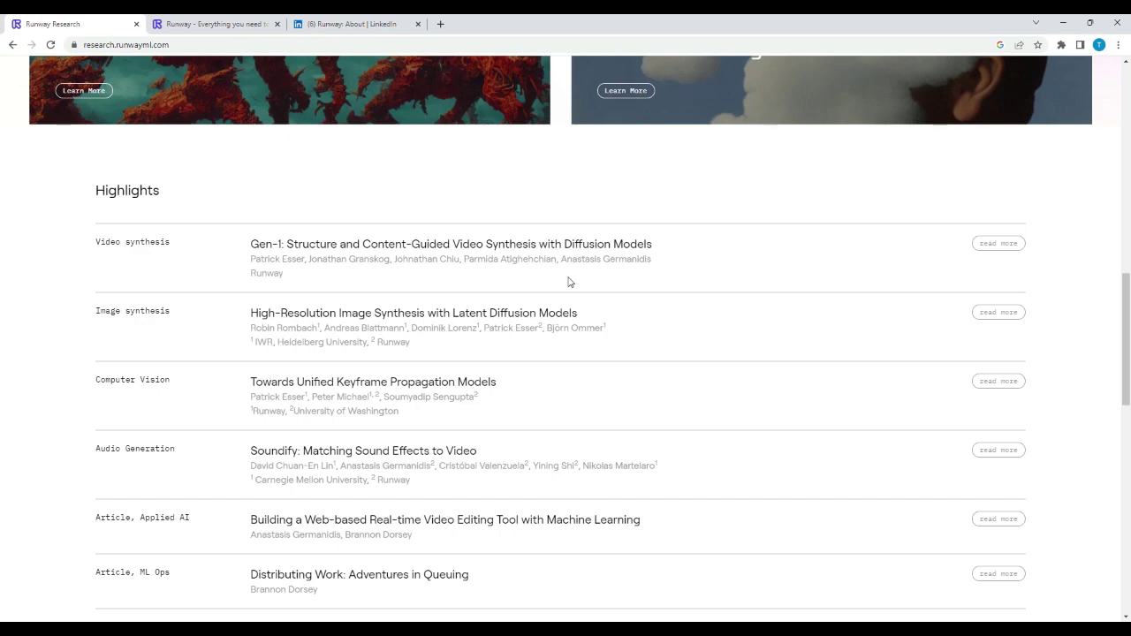
{"action": "scroll", "coordinate": [568, 282], "scroll_direction": "up", "scroll_amount": 5}
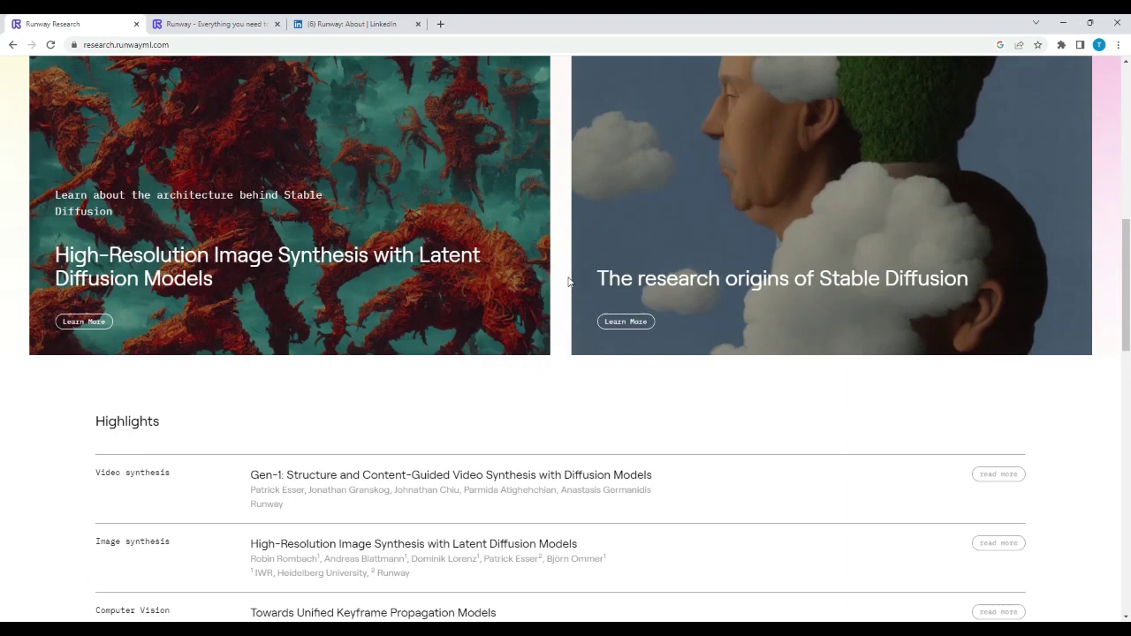
{"action": "scroll", "coordinate": [212, 149], "scroll_direction": "up", "scroll_amount": 4}
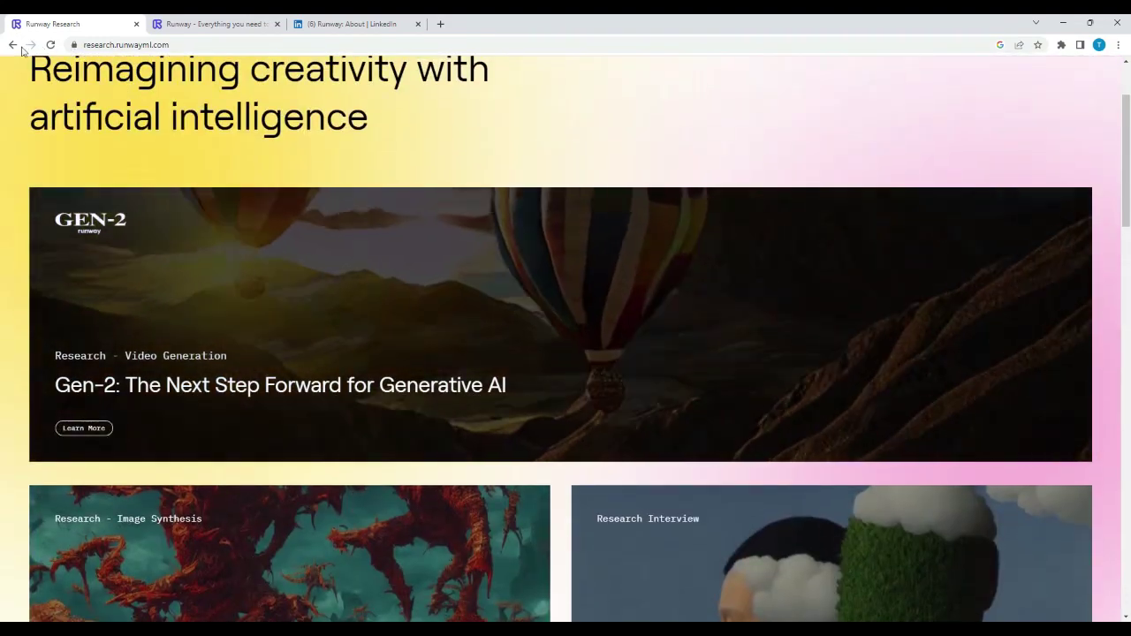
{"action": "left_click", "coordinate": [12, 44]}
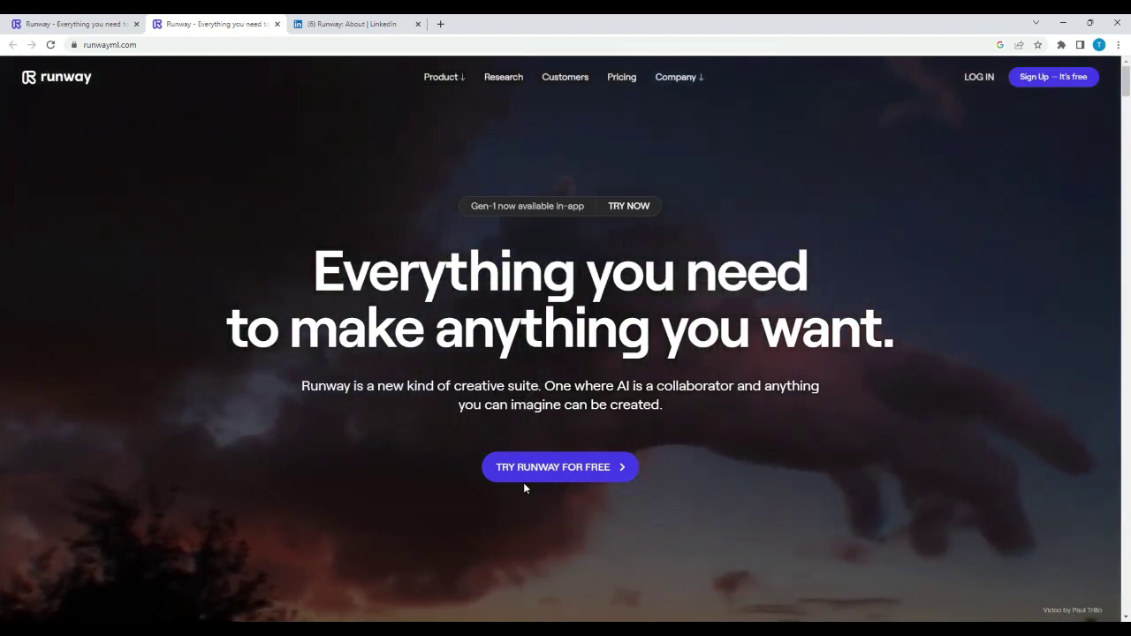
Step: Create a free Runway account using Google sign-up with the chosen Google account
{"action": "left_click", "coordinate": [524, 475]}
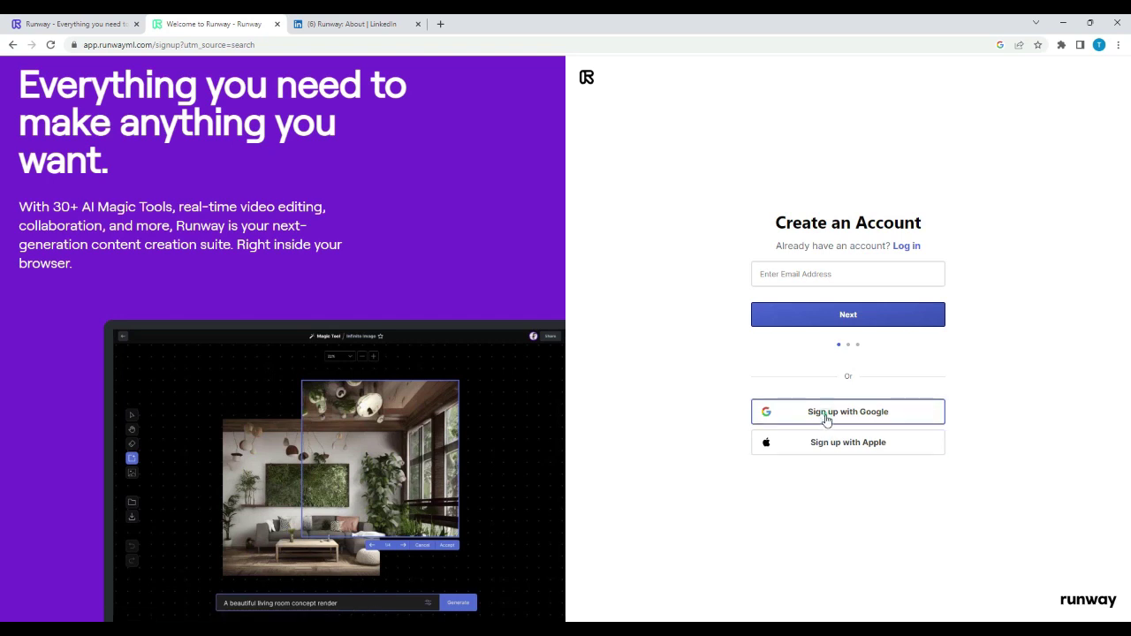
{"action": "left_click", "coordinate": [826, 420]}
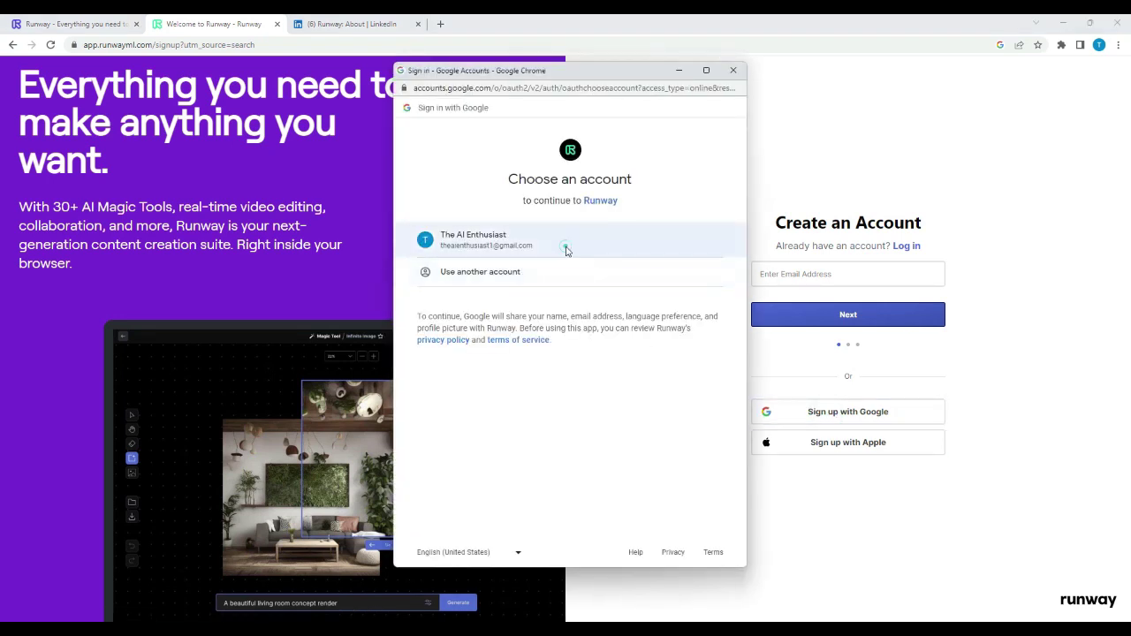
{"action": "left_click", "coordinate": [566, 251]}
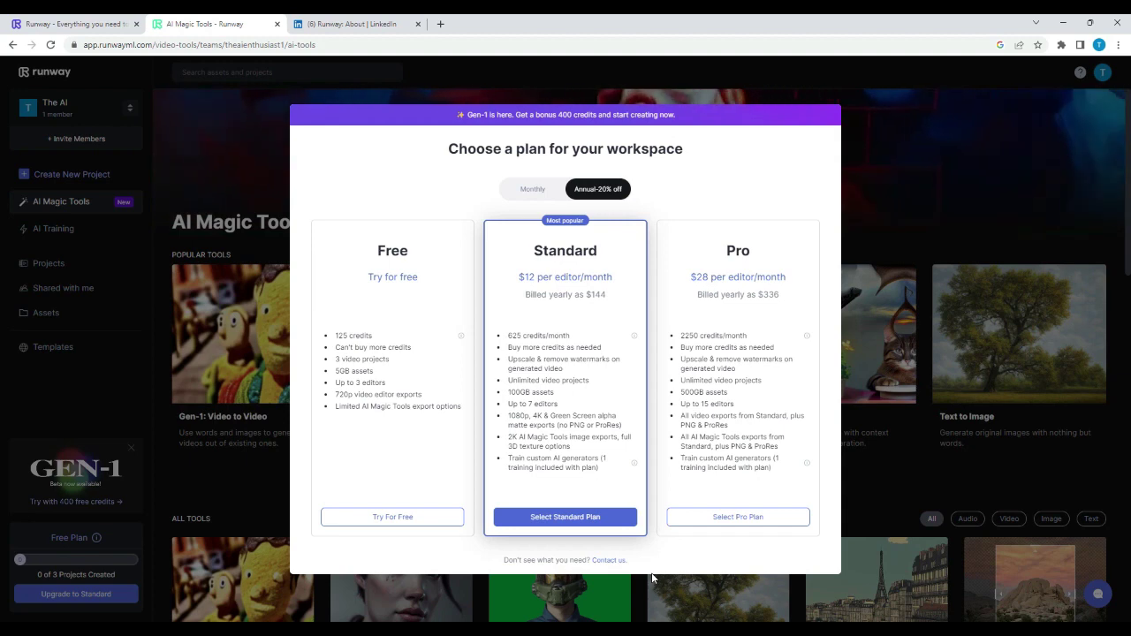
Step: Keep the workspace on the Free Plan in the plan dialog
{"action": "left_click", "coordinate": [412, 516]}
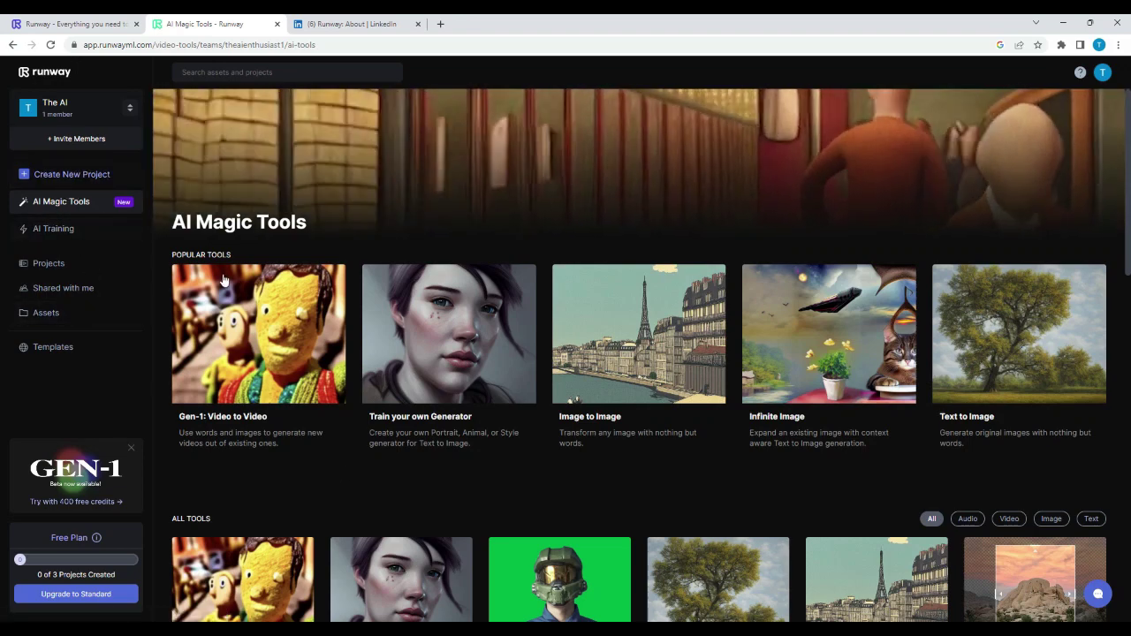
Step: Open Gen-1 Video to Video and load the 10-second demo surfer clip as input
{"action": "left_click", "coordinate": [234, 316]}
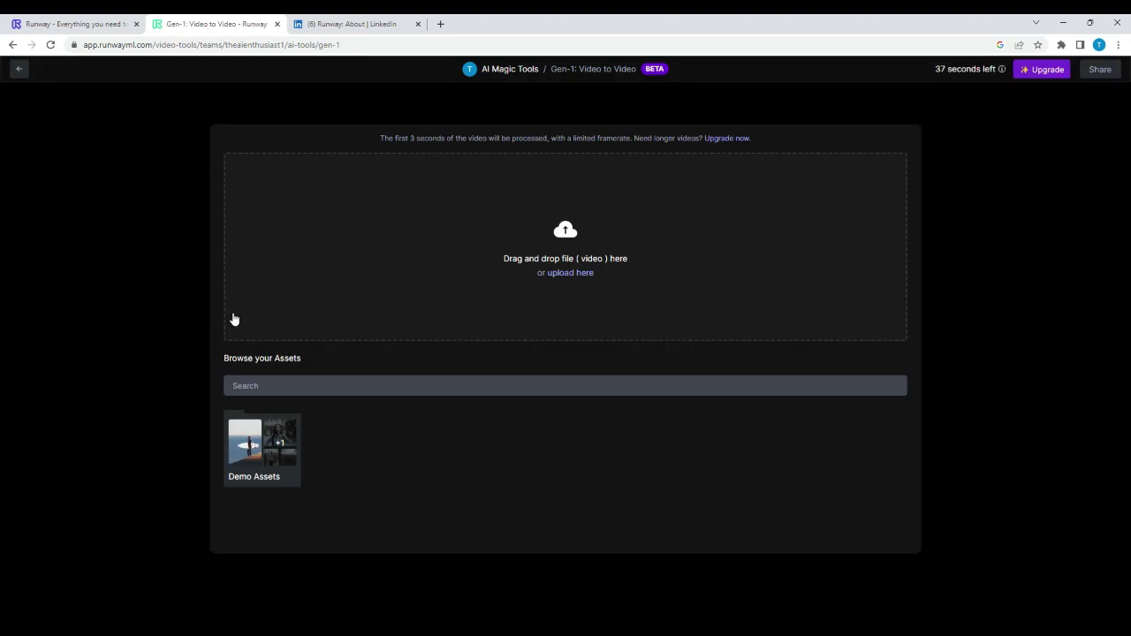
{"action": "left_click", "coordinate": [241, 446]}
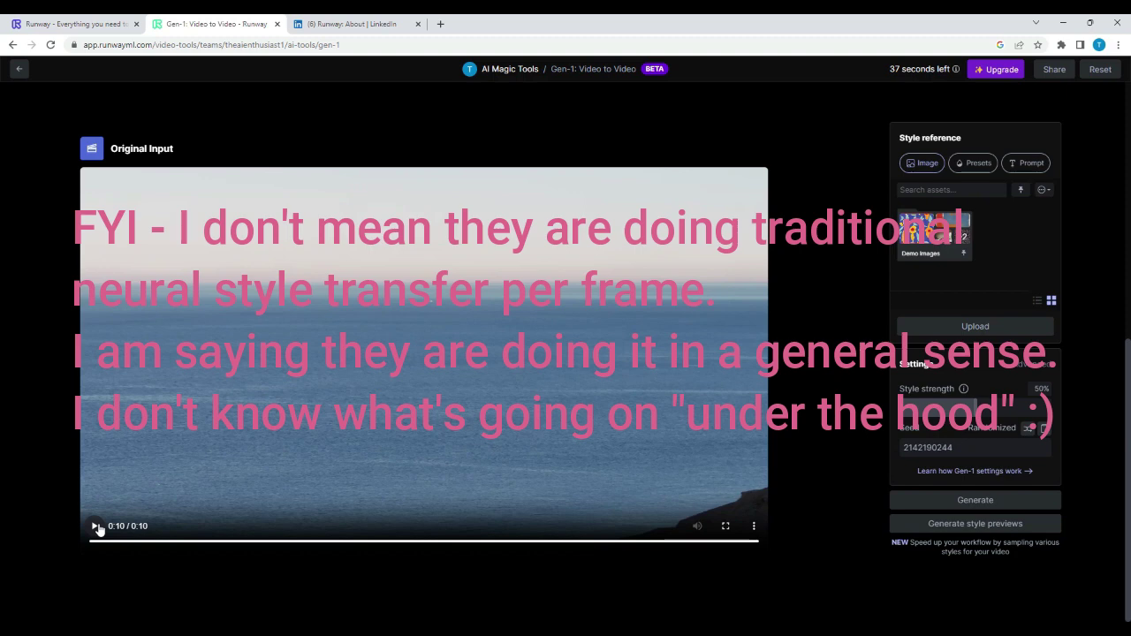
Step: Read through the Gen-1/Gen-2 Advanced Settings help article, then go back to the Gen-1 tab
{"action": "left_click", "coordinate": [979, 474]}
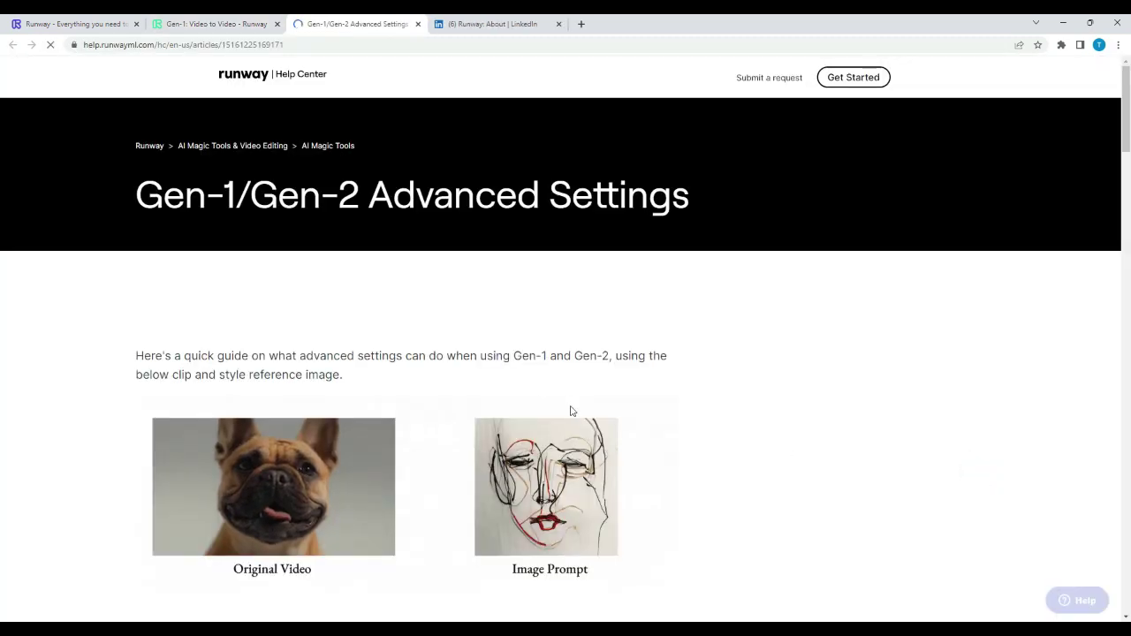
{"action": "scroll", "coordinate": [570, 411], "scroll_direction": "down", "scroll_amount": 2}
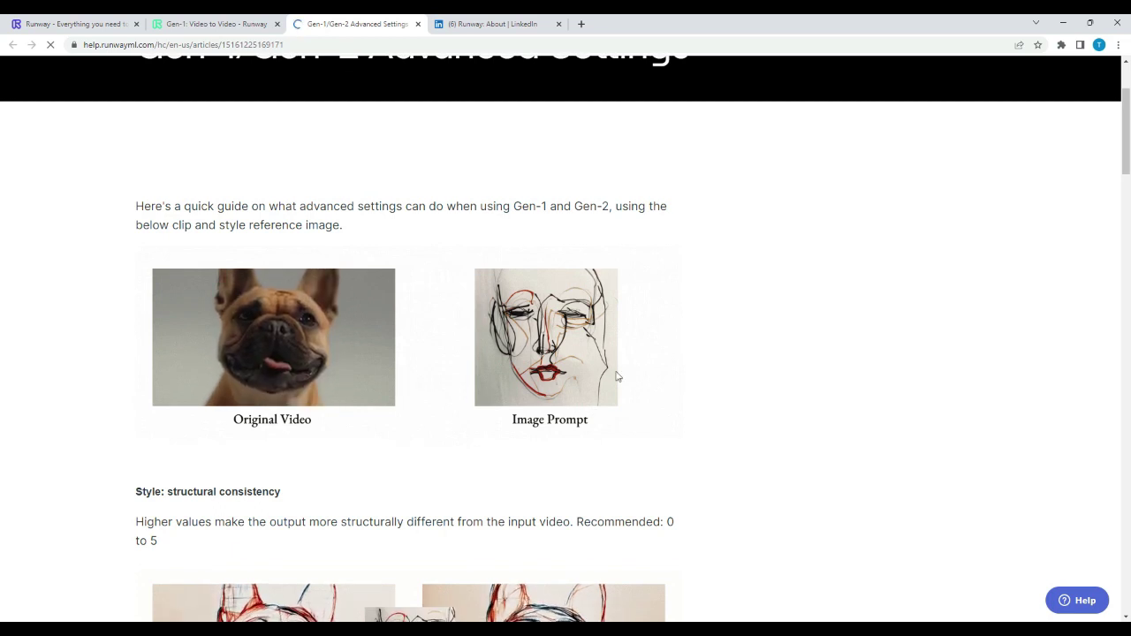
{"action": "scroll", "coordinate": [298, 349], "scroll_direction": "down", "scroll_amount": 3}
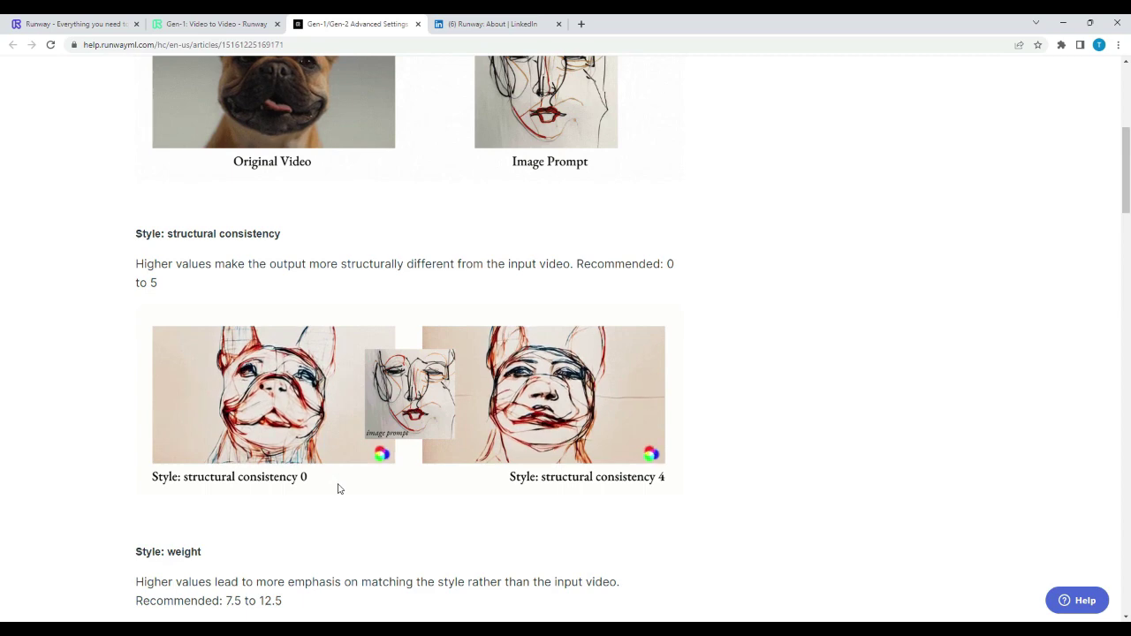
{"action": "scroll", "coordinate": [338, 489], "scroll_direction": "down", "scroll_amount": 3}
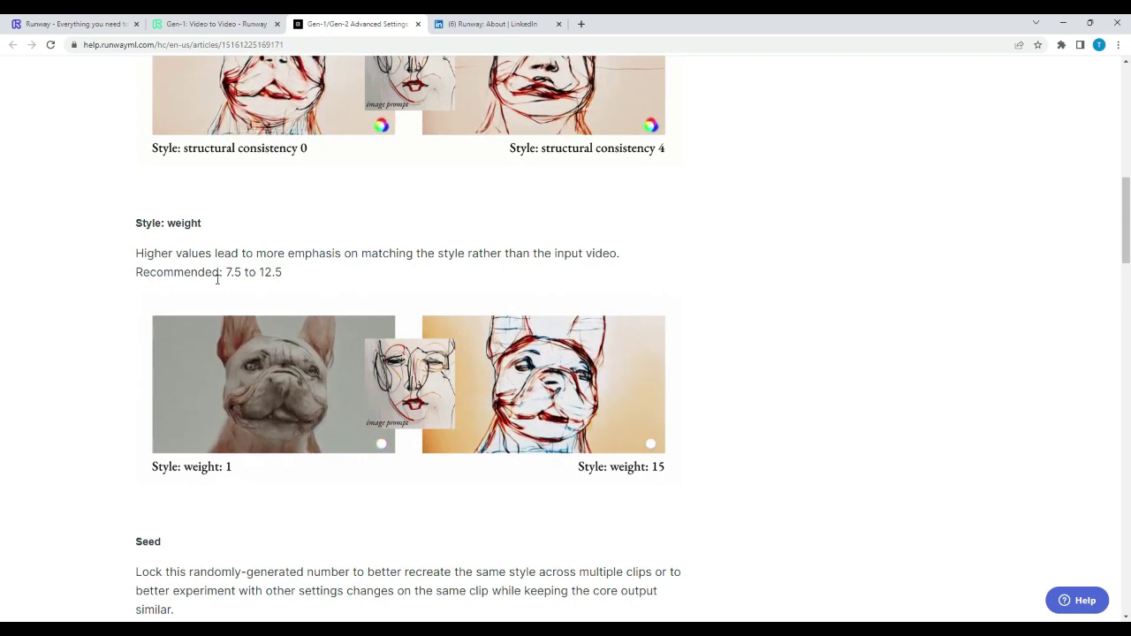
{"action": "scroll", "coordinate": [327, 402], "scroll_direction": "down", "scroll_amount": 3}
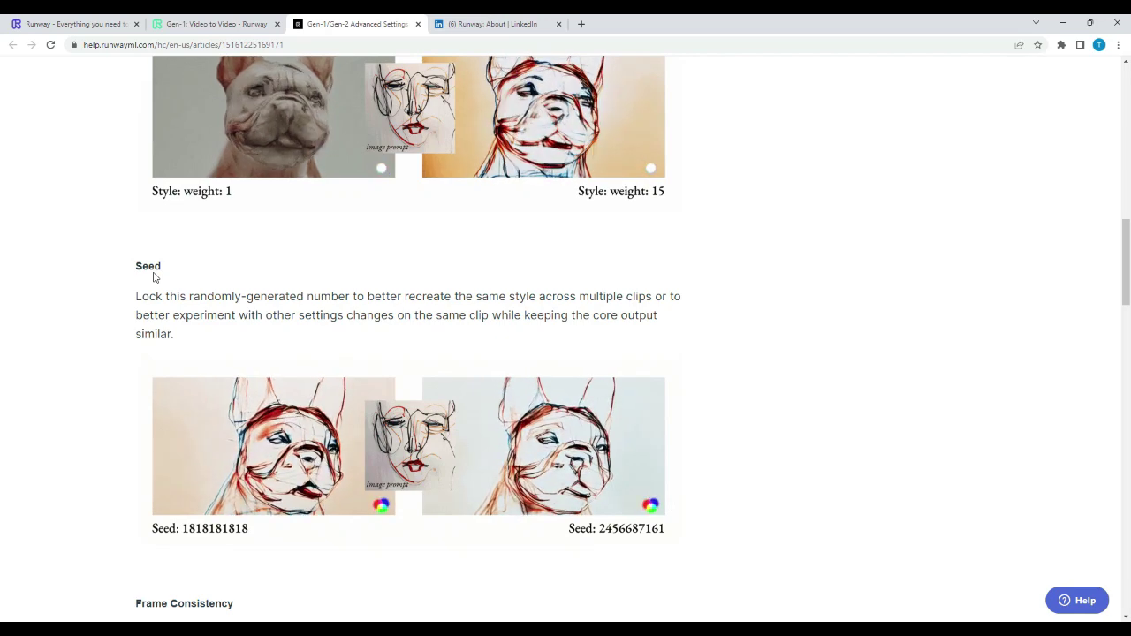
{"action": "scroll", "coordinate": [182, 310], "scroll_direction": "down", "scroll_amount": 4}
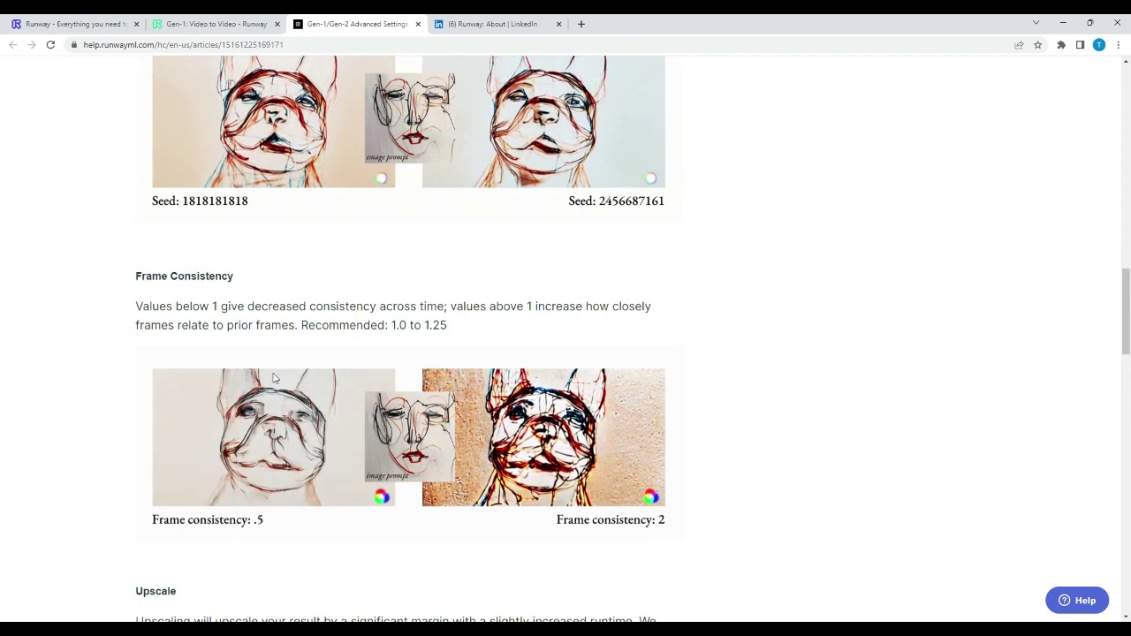
{"action": "scroll", "coordinate": [274, 378], "scroll_direction": "down", "scroll_amount": 2}
{"action": "scroll", "coordinate": [274, 378], "scroll_direction": "down", "scroll_amount": 2}
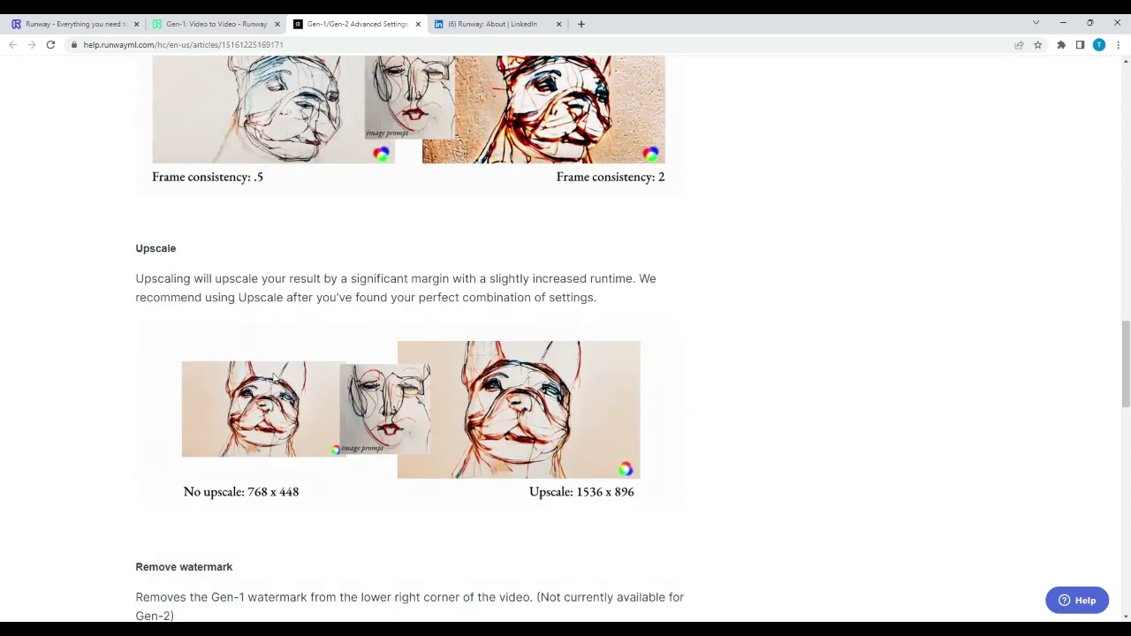
{"action": "scroll", "coordinate": [274, 378], "scroll_direction": "down", "scroll_amount": 3}
{"action": "scroll", "coordinate": [273, 379], "scroll_direction": "down", "scroll_amount": 2}
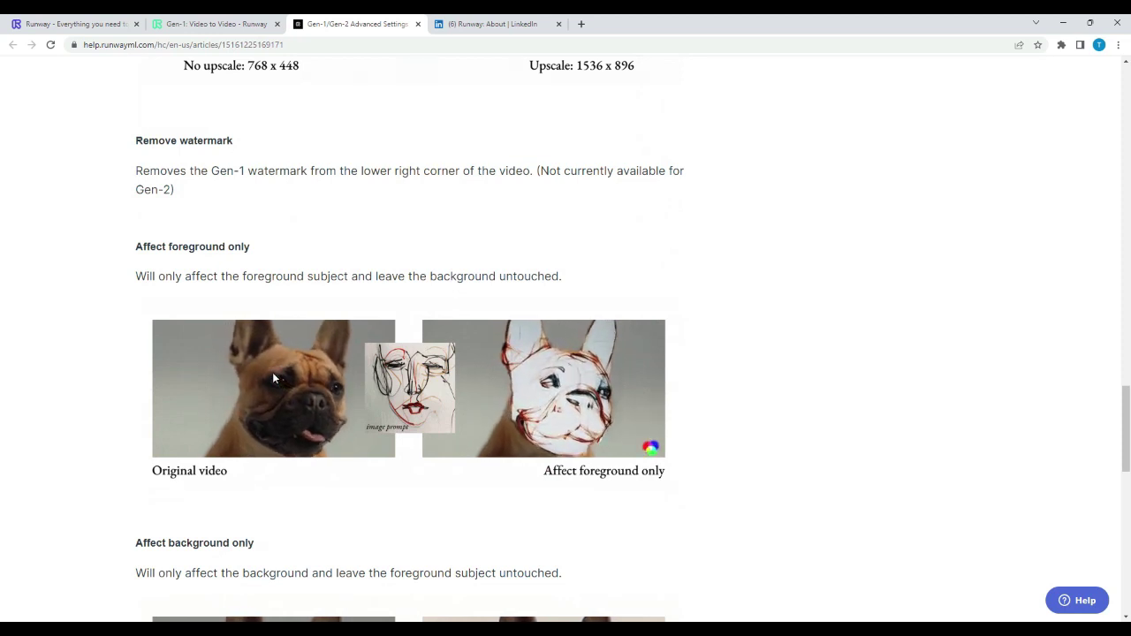
{"action": "left_click", "coordinate": [213, 18]}
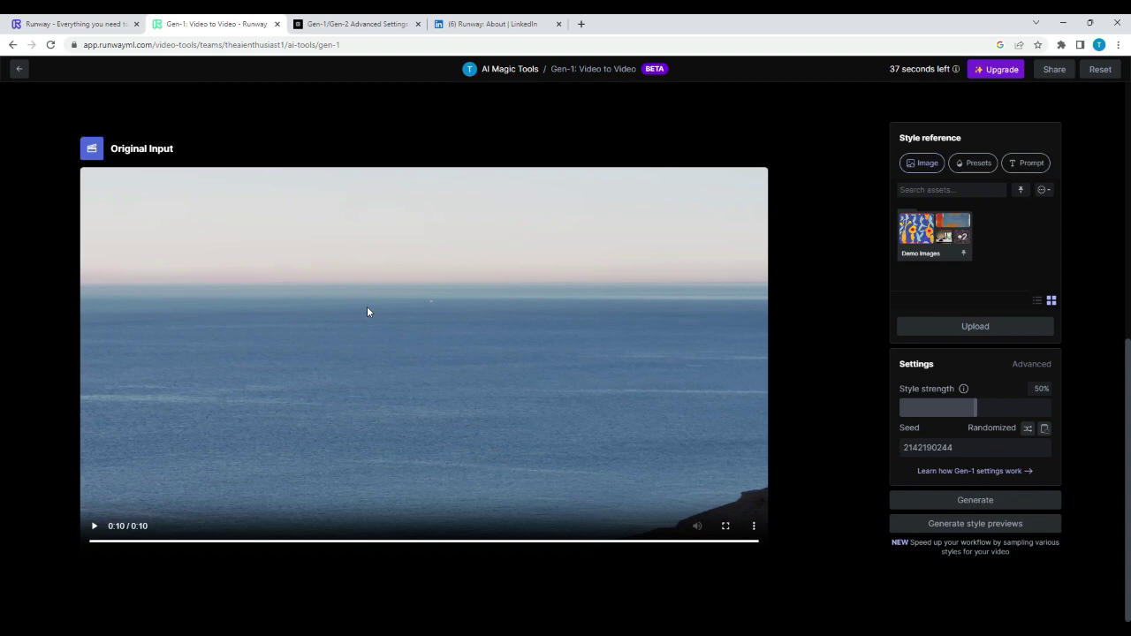
Step: Pick the 'Abstract painting' image from Demo Images as the style reference
{"action": "left_click", "coordinate": [960, 237]}
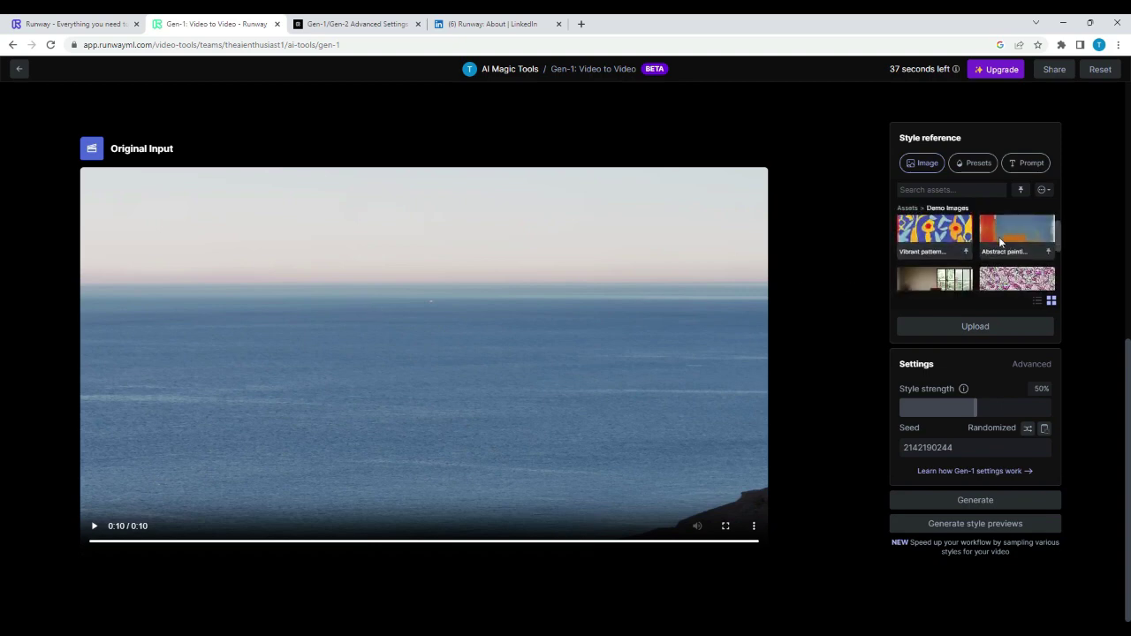
{"action": "scroll", "coordinate": [1001, 241], "scroll_direction": "down", "scroll_amount": 3}
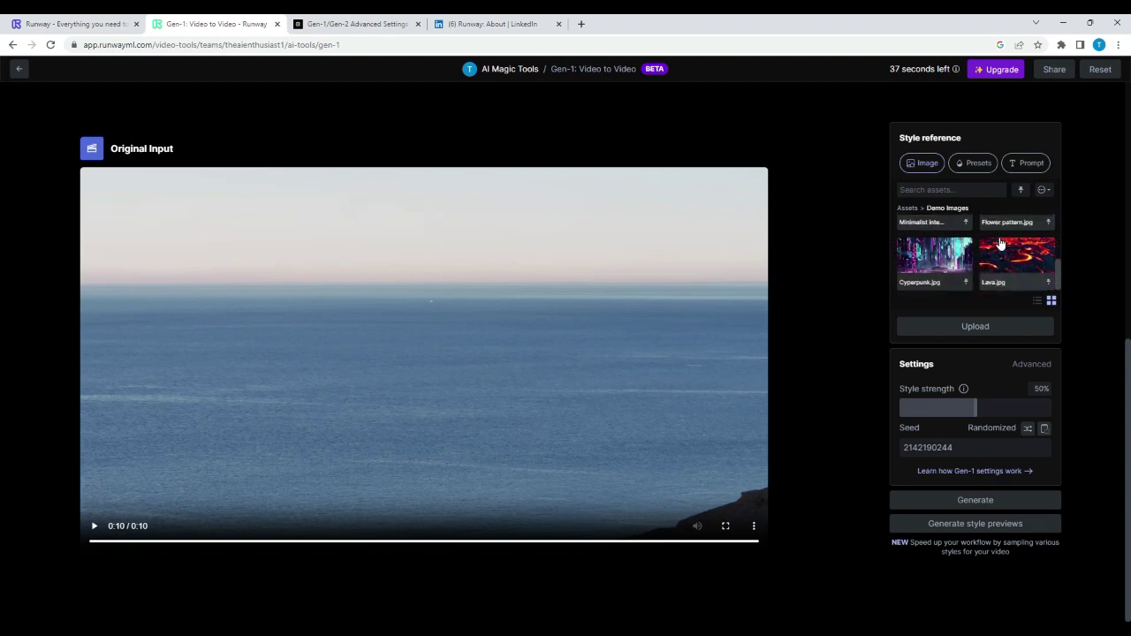
{"action": "scroll", "coordinate": [944, 250], "scroll_direction": "up", "scroll_amount": 3}
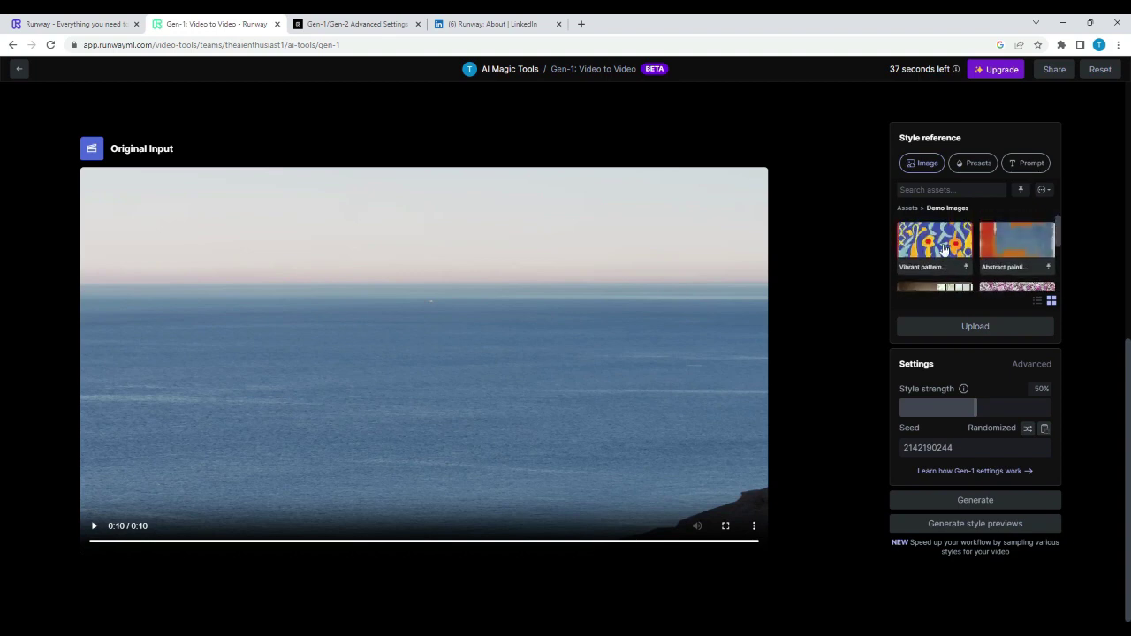
{"action": "left_click", "coordinate": [992, 246]}
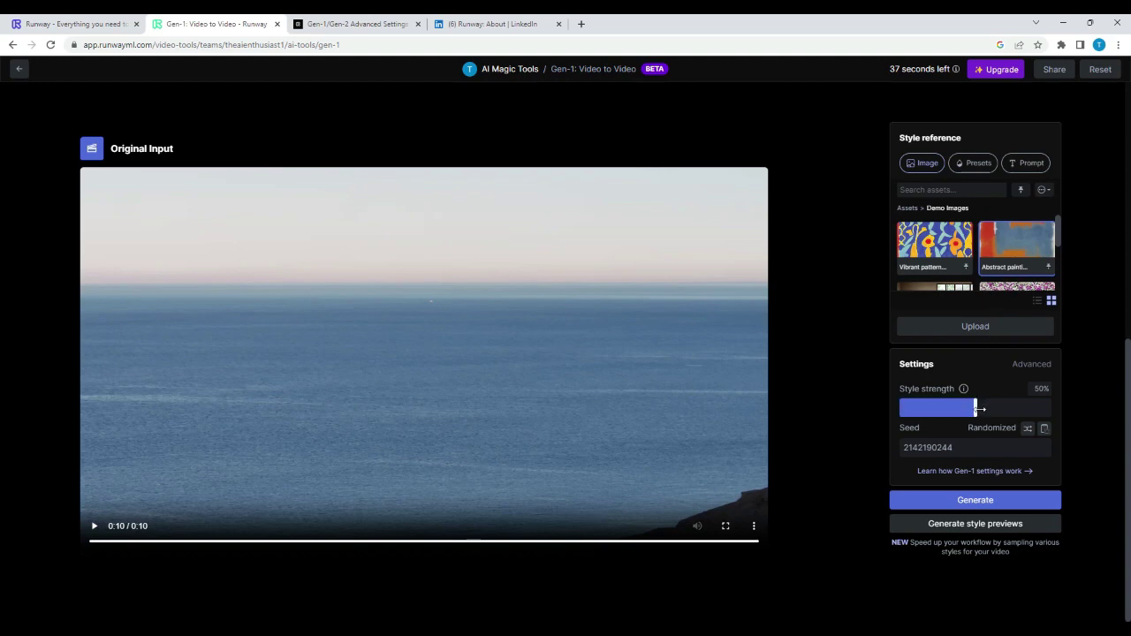
Step: Generate the abstract-painting restyle at 50% style strength and scroll to the new video
{"action": "left_click", "coordinate": [975, 500]}
{"action": "scroll", "coordinate": [805, 429], "scroll_direction": "down", "scroll_amount": 4}
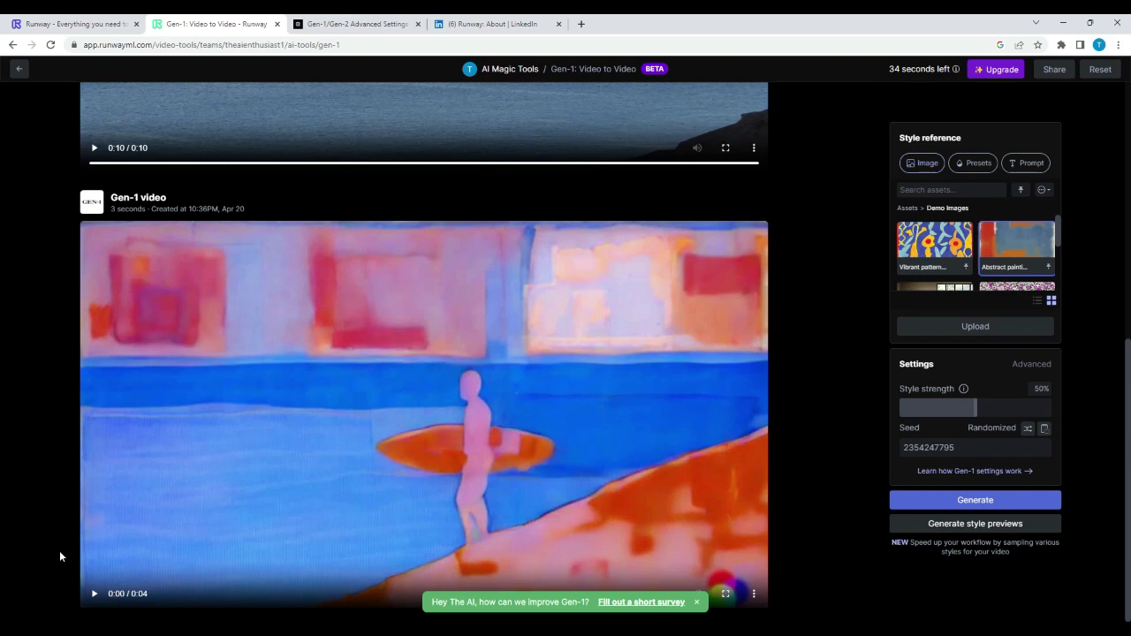
Step: Dismiss the survey banner and play the 4-second painterly surfer video
{"action": "left_click", "coordinate": [699, 605]}
{"action": "left_click", "coordinate": [86, 593]}
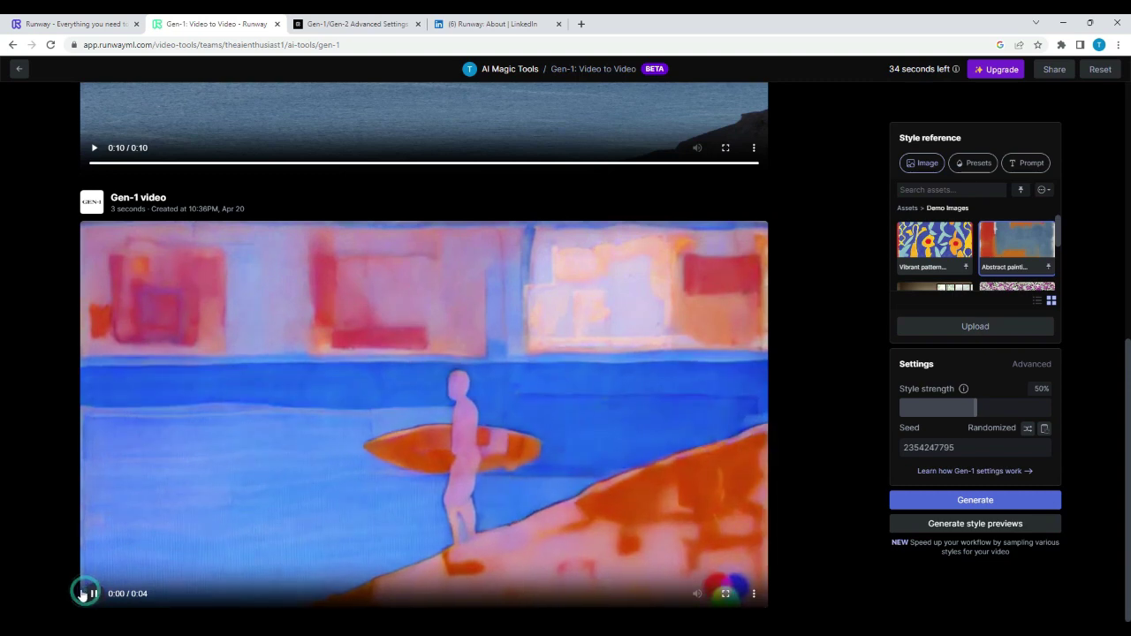